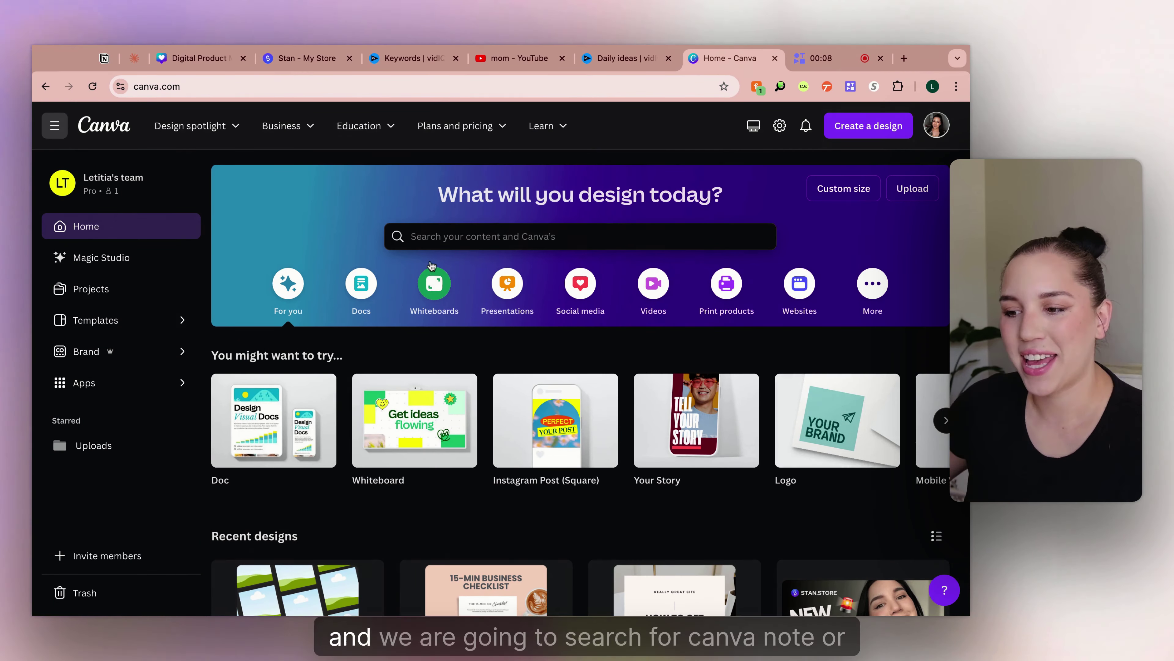
Search Canva for 'note' and open the Note Card 5.3 × 4.3 in templates.
click(428, 235)
text(note)
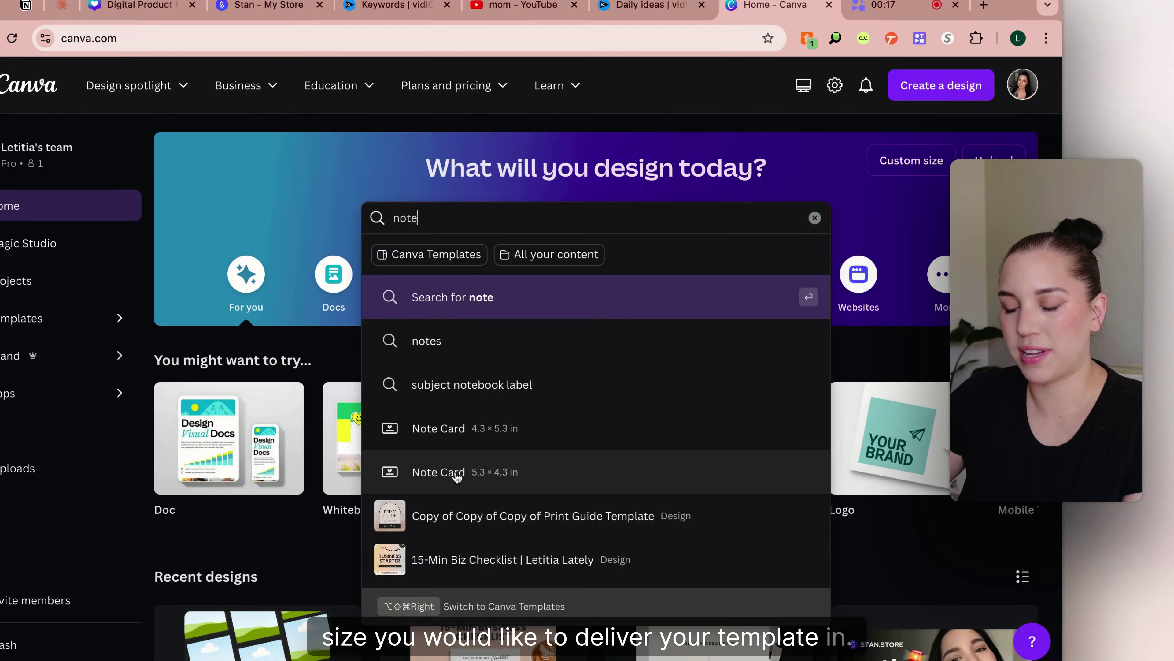
click(428, 575)
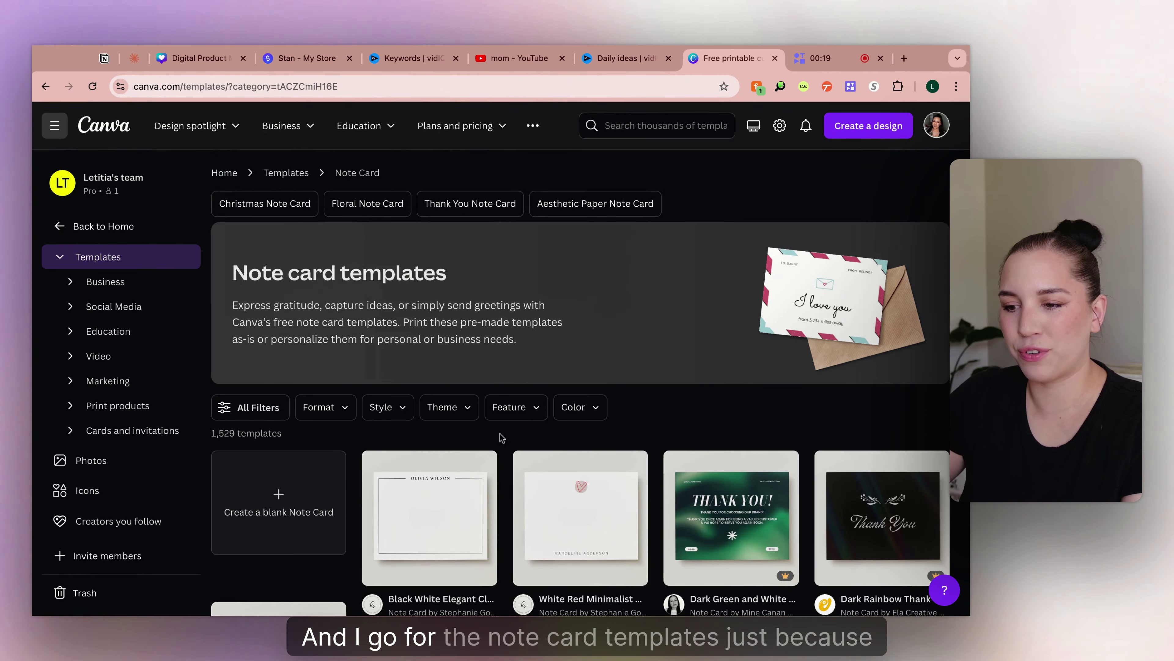
scroll(375, 287, down, 3)
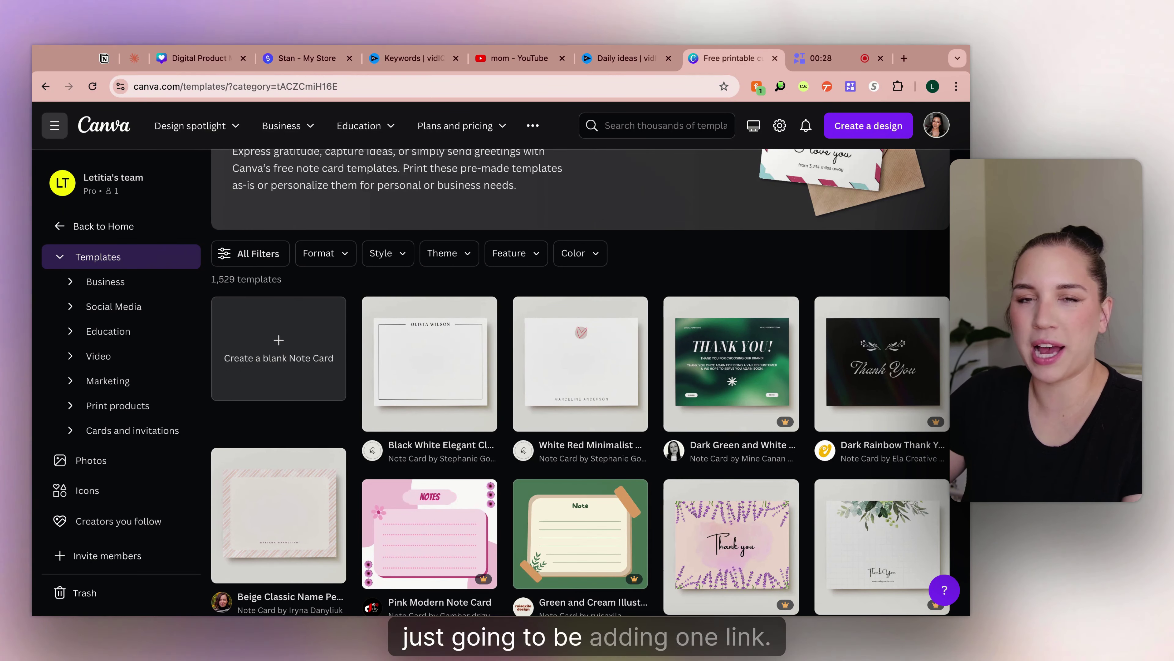
Start a blank note card and add a square shape, flattened into a centred wide bar.
click(278, 352)
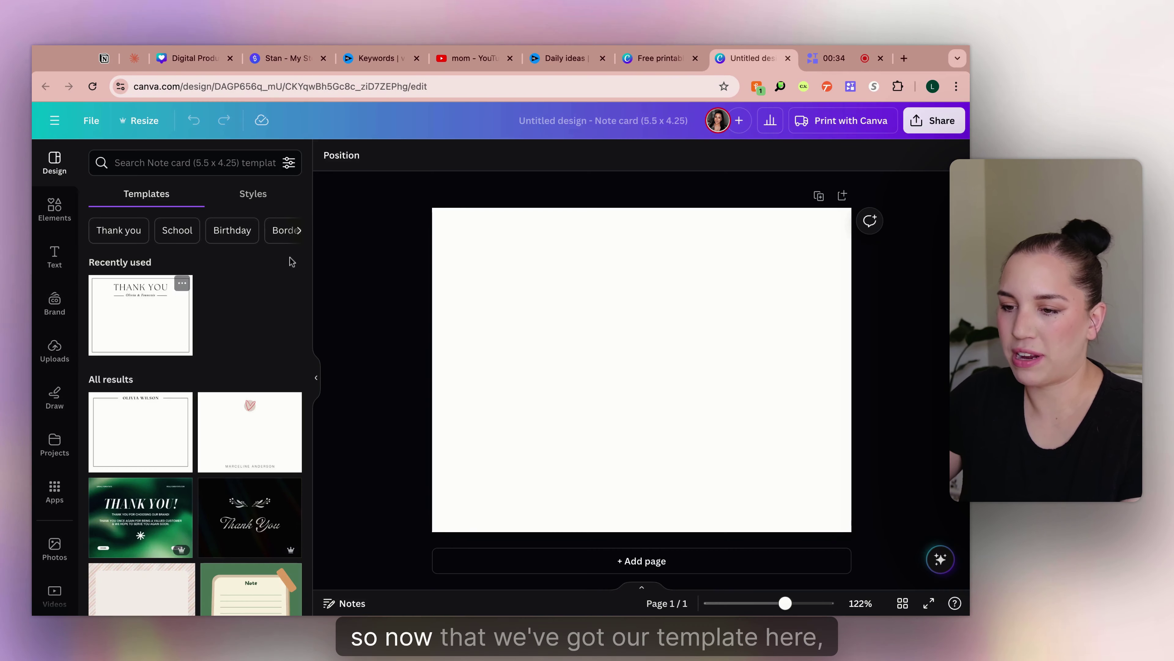
scroll(250, 371, down, 10)
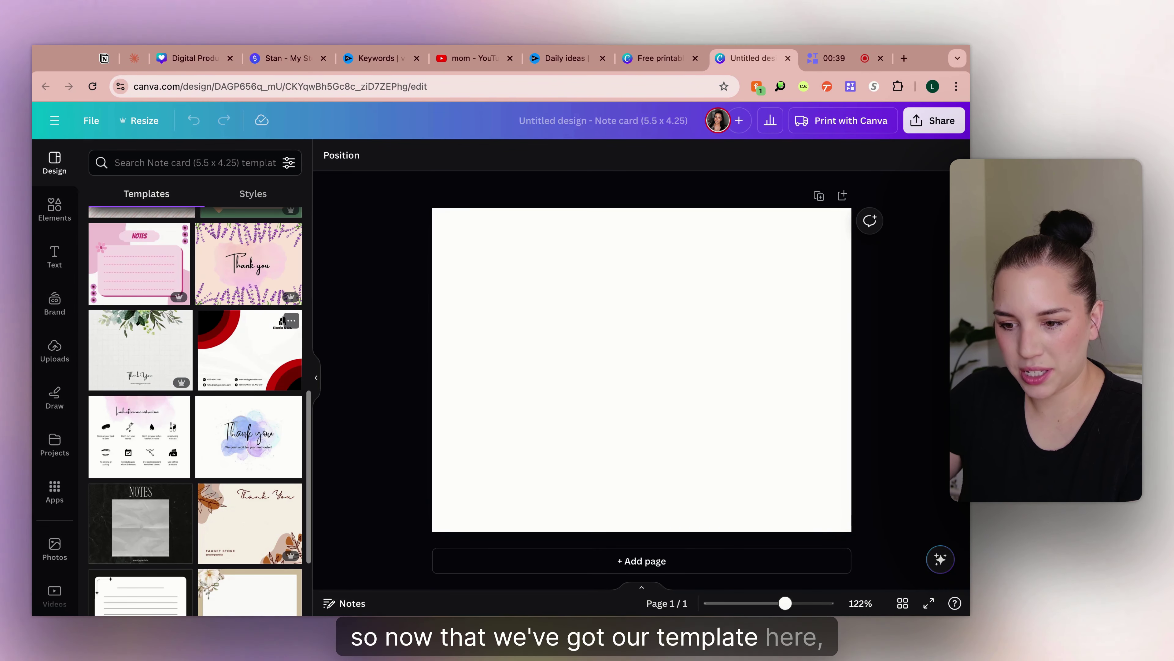
scroll(194, 412, down, 5)
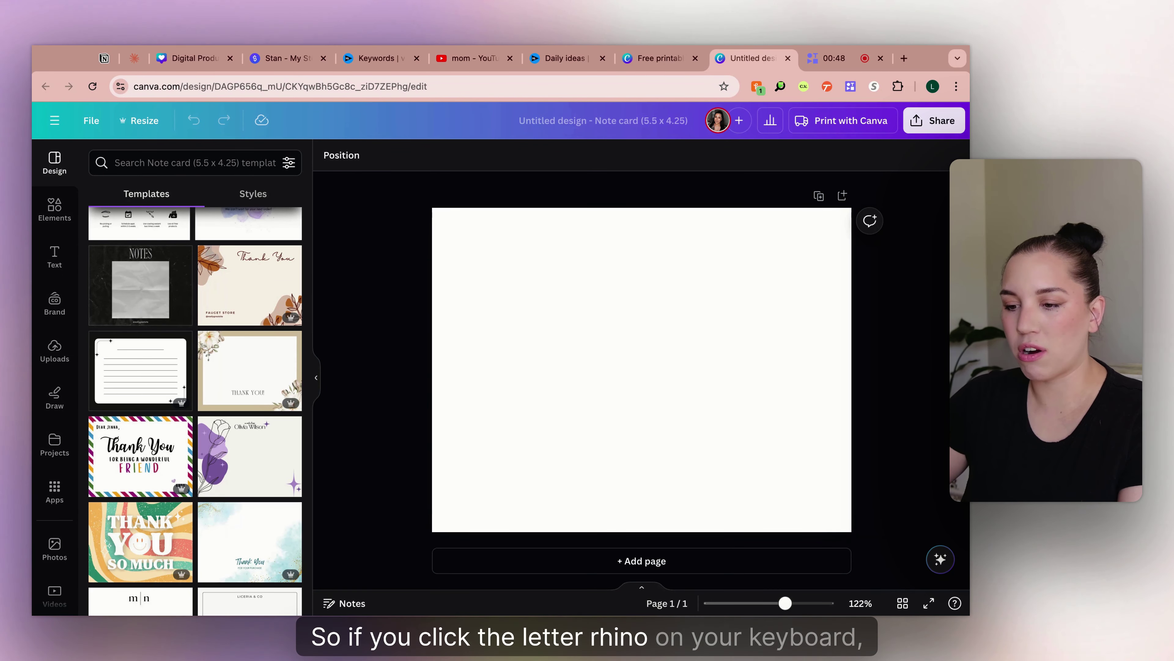
key(r)
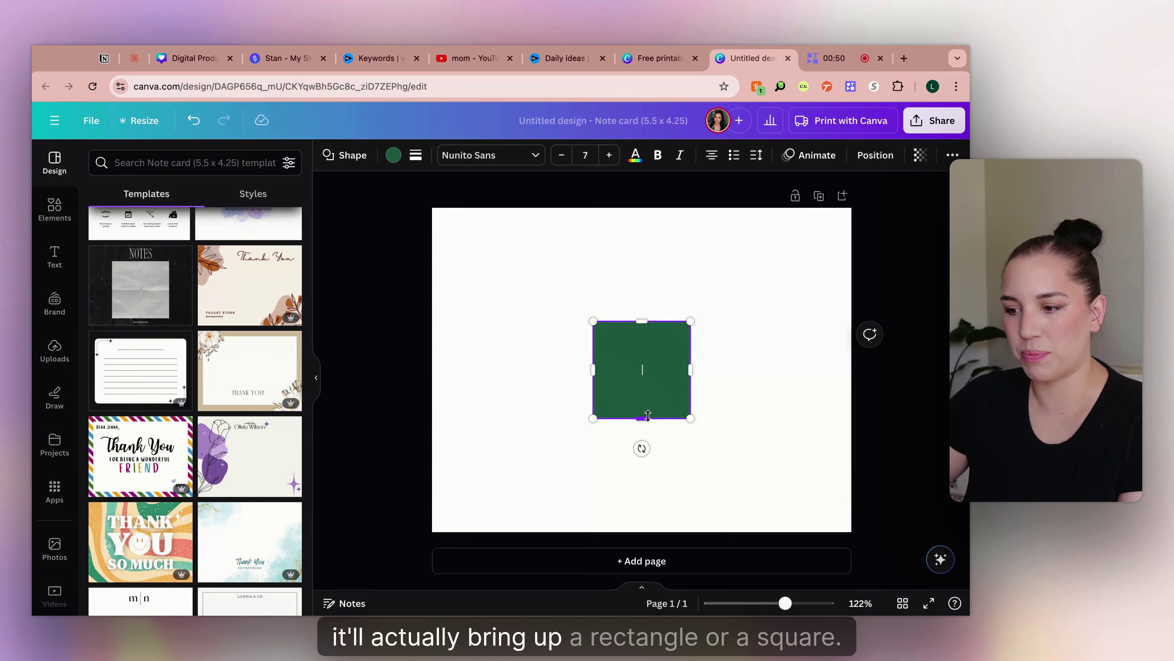
drag(651, 416, 651, 344)
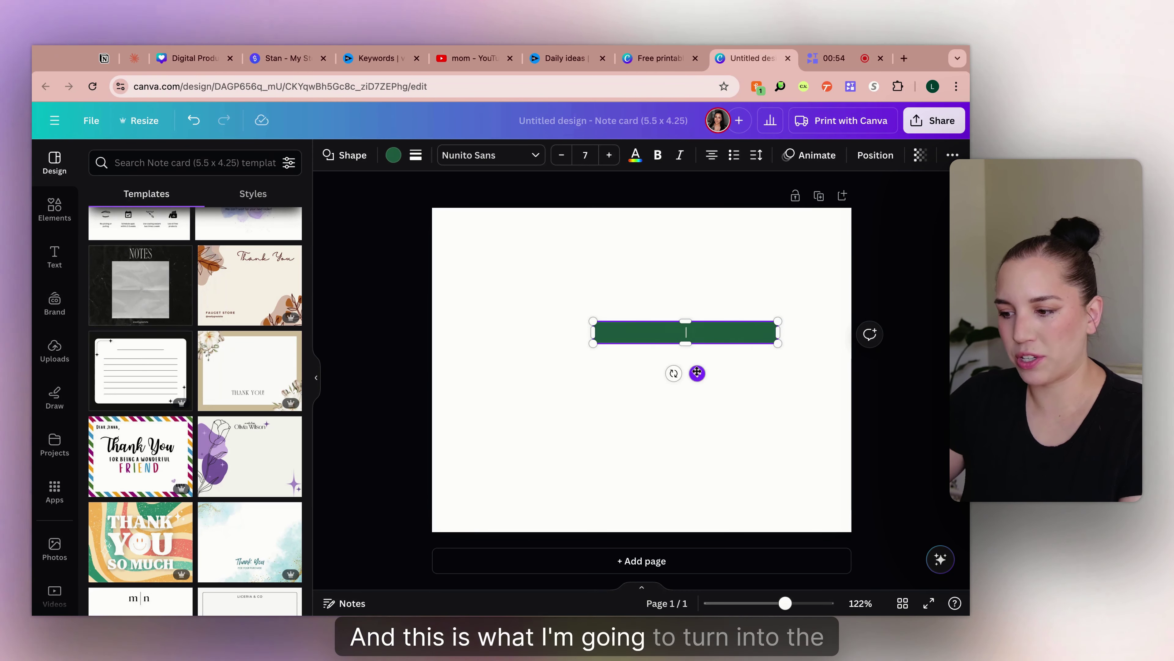
drag(697, 373, 652, 404)
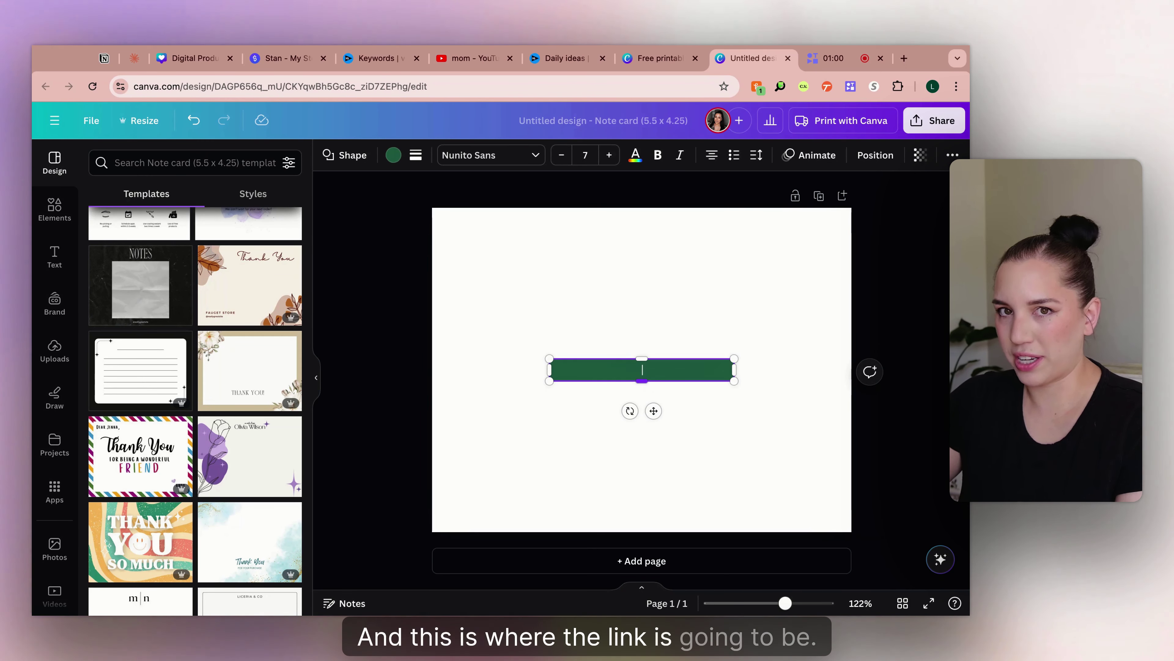
Write 'ACCESS TEMPLATE HERE' in the bar, with a dark colour and bold Poppins text.
key(Return)
text(ACCESS TEMPLATE H)
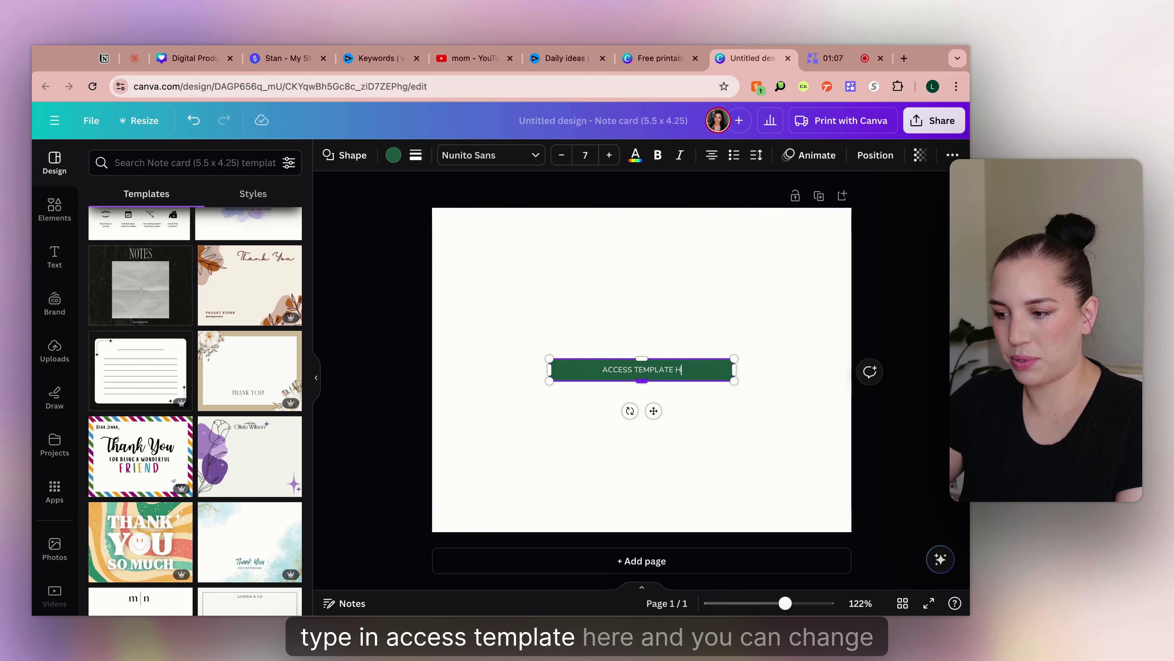
text(ERE)
key(ctrl+a)
click(393, 155)
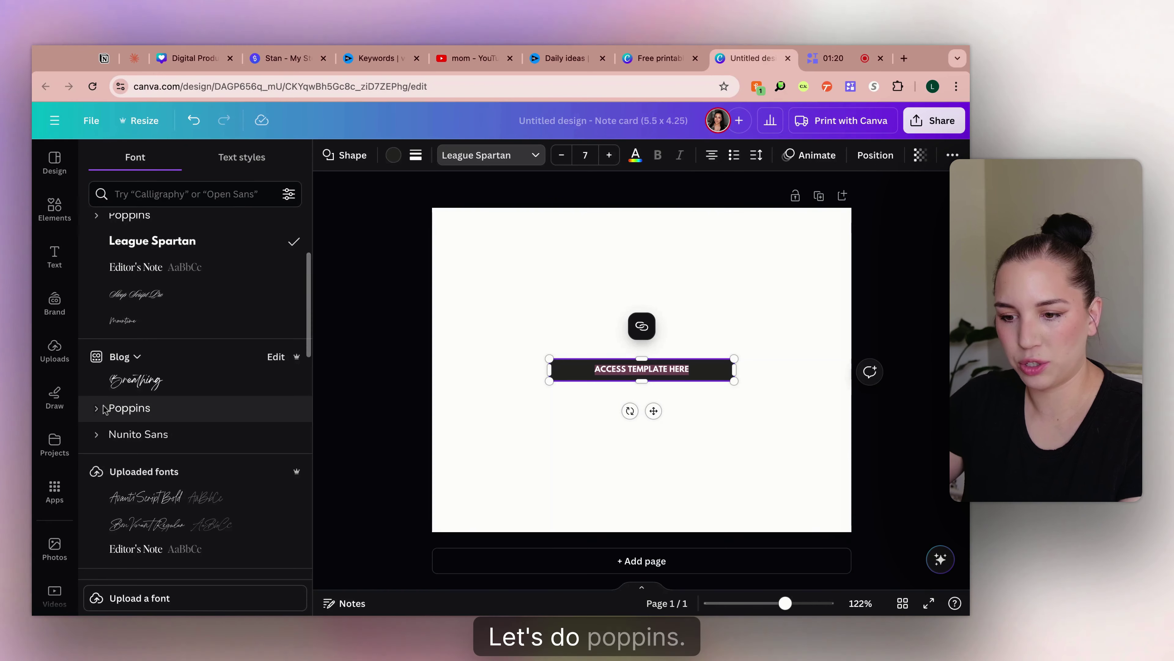
click(97, 407)
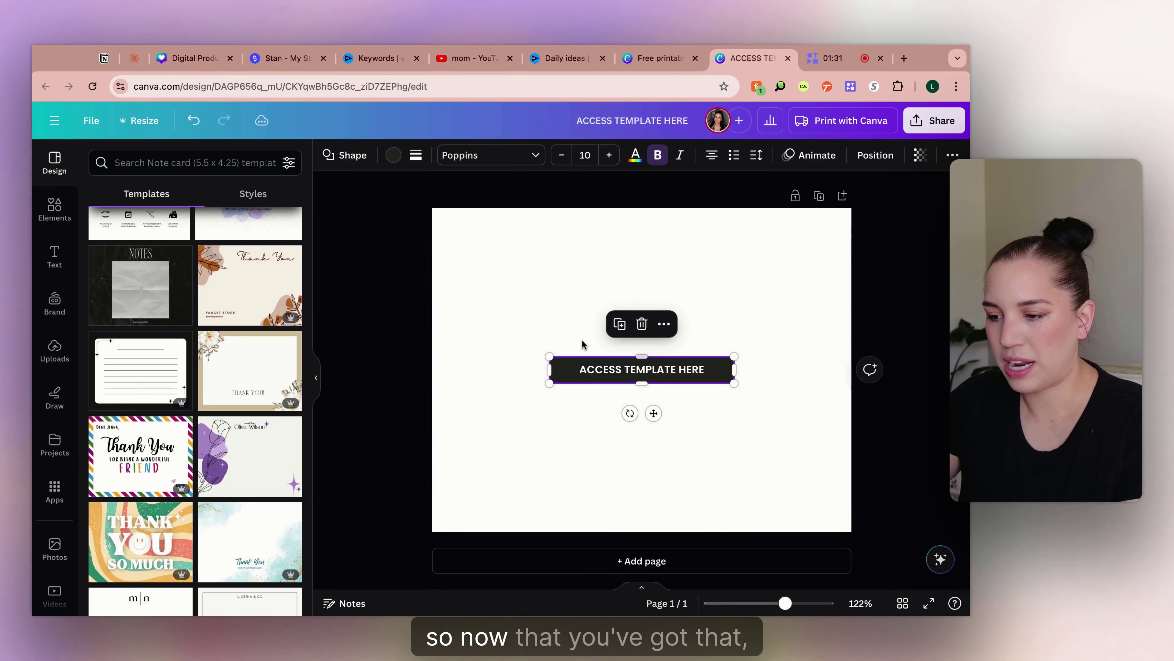
Deselect the button and switch to the Digital Product Mockups design.
click(577, 338)
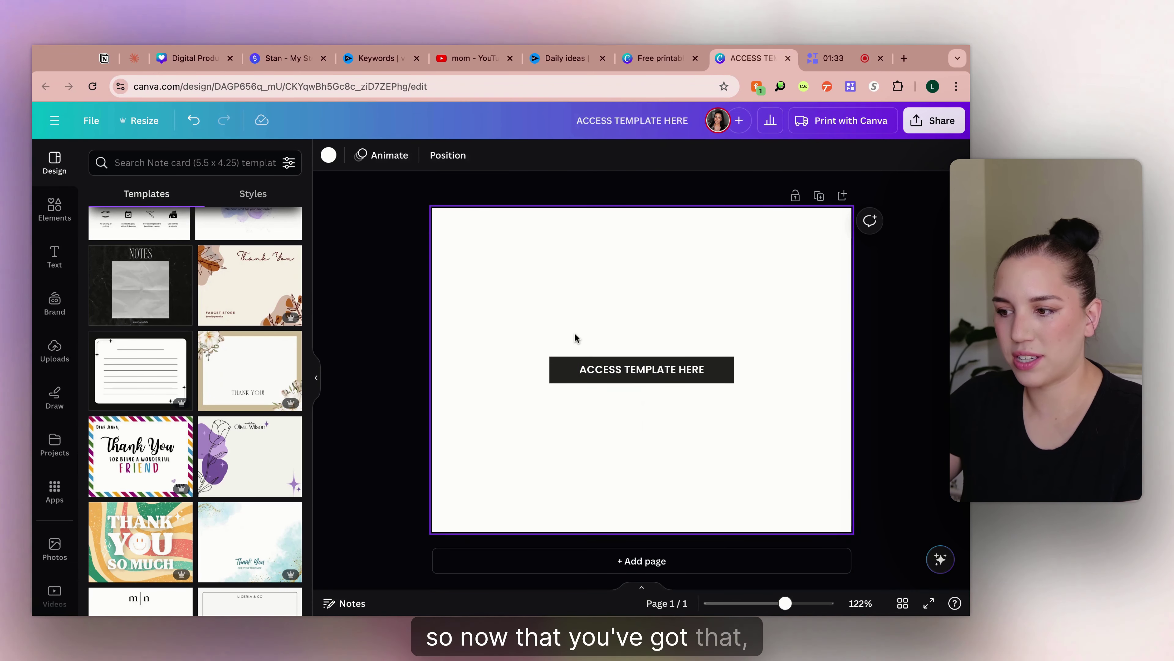
click(180, 67)
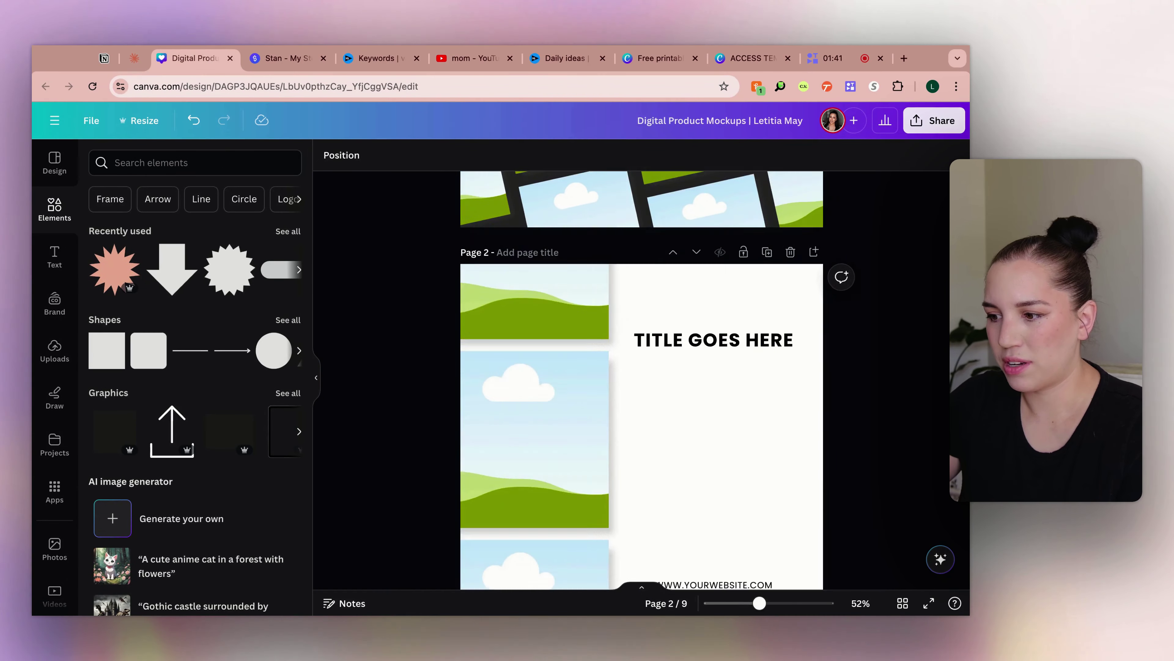
click(934, 120)
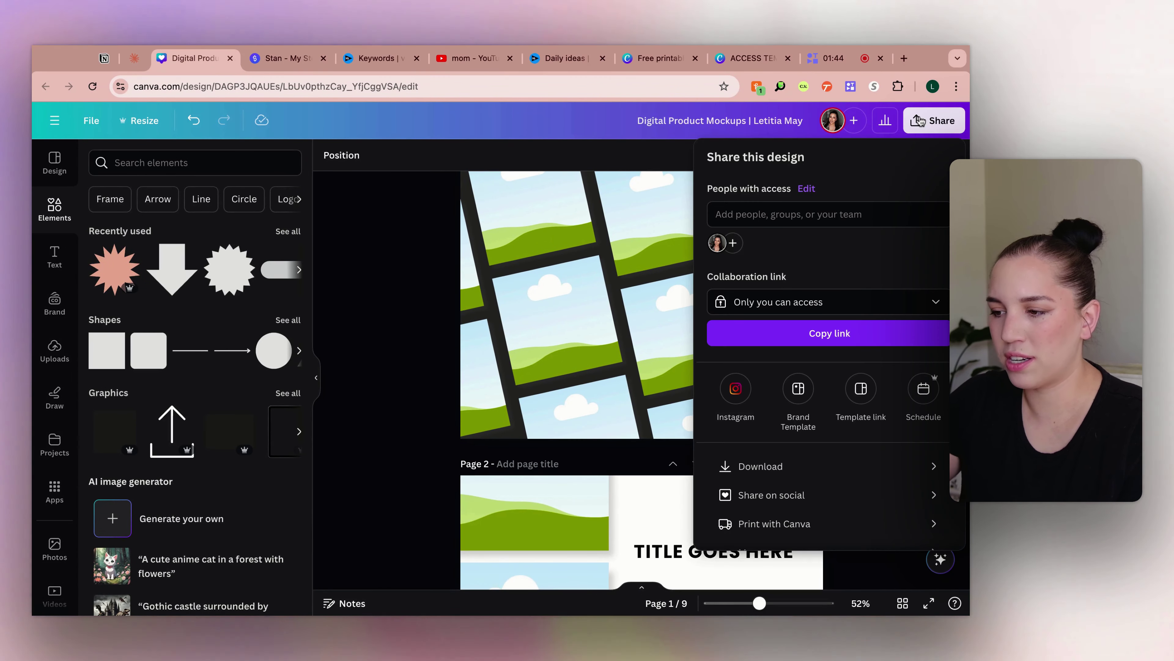
click(396, 255)
scroll(396, 256, down, 10)
scroll(396, 256, up, 10)
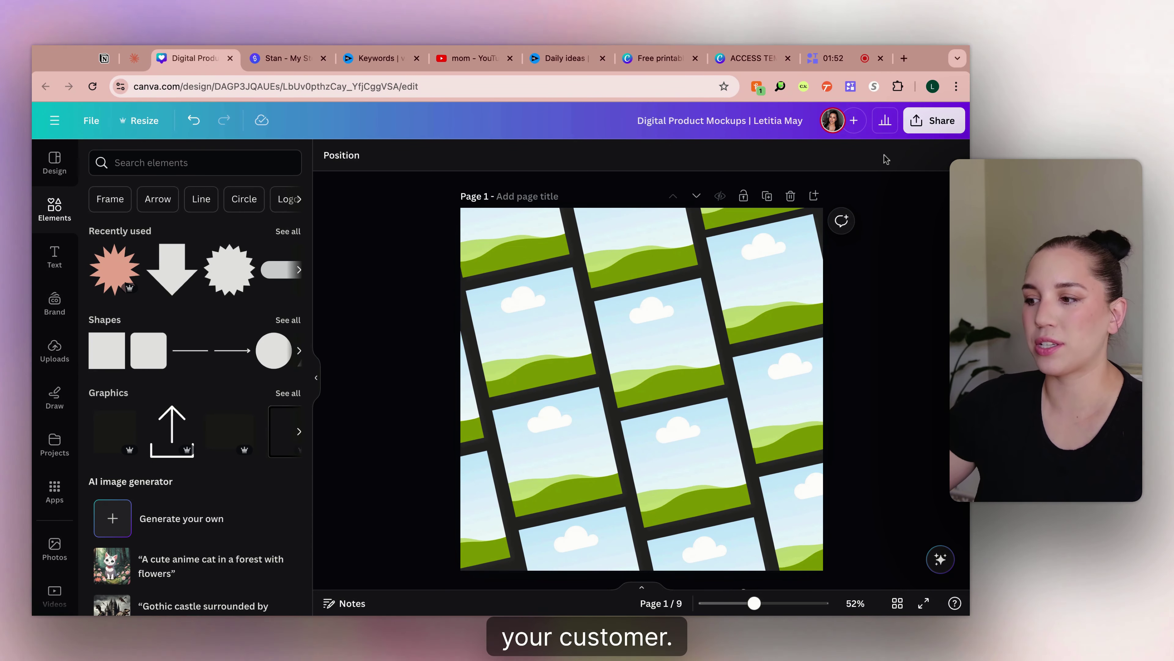
Create a template link for the mockups design from Share and copy it.
click(933, 128)
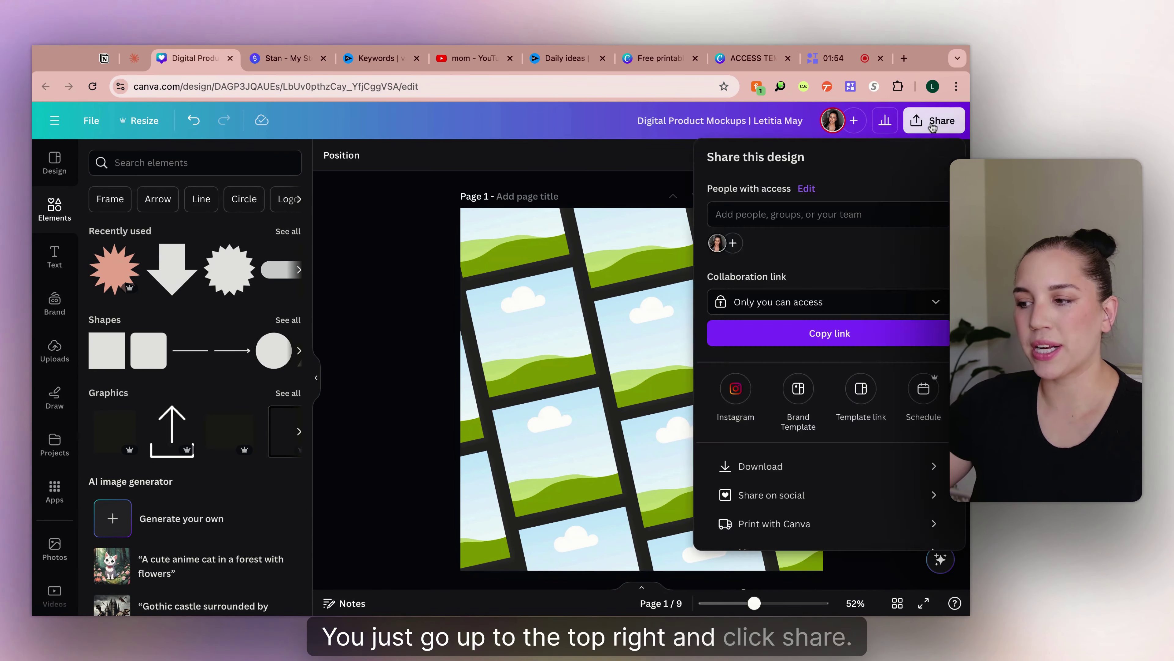
scroll(834, 411, down, 1)
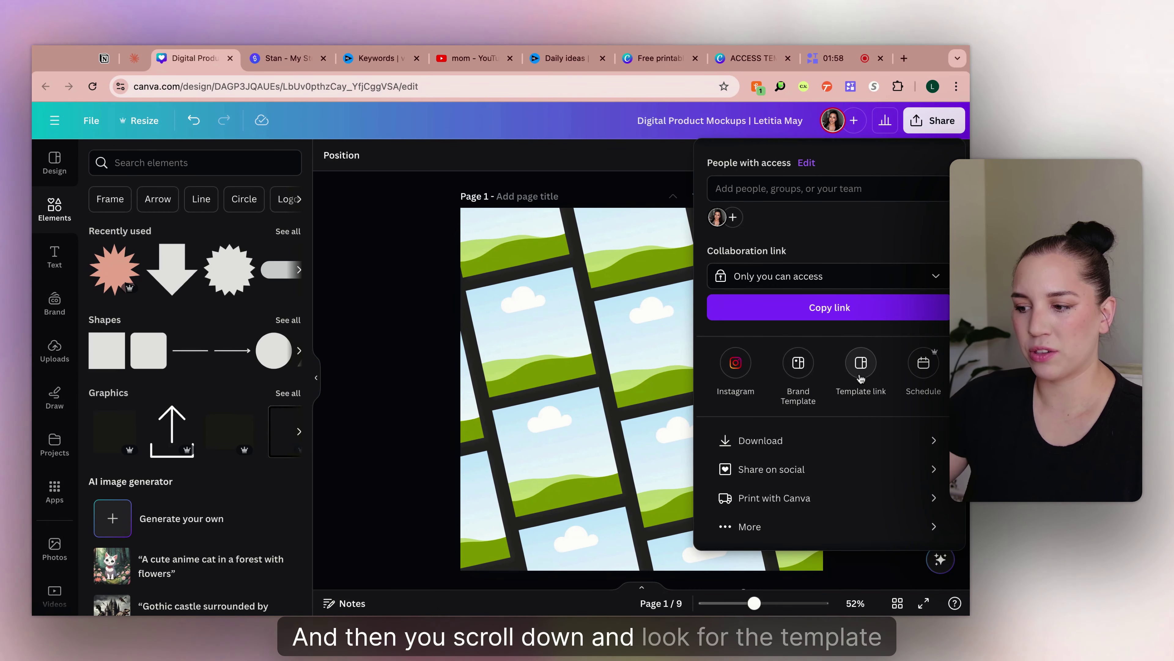
click(861, 365)
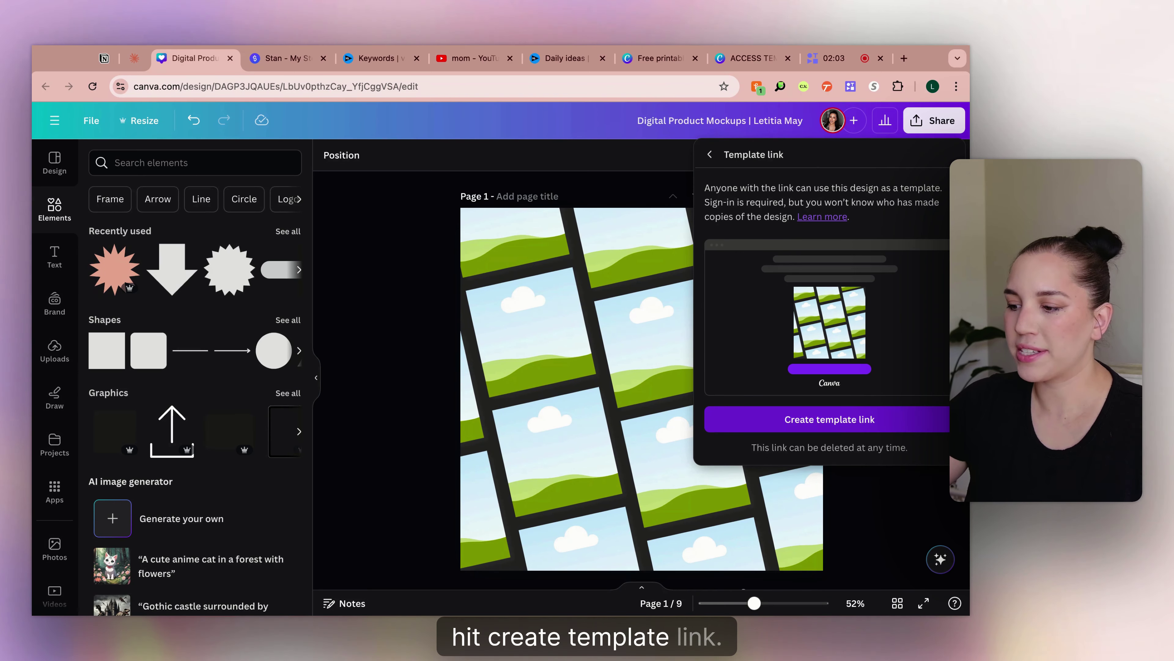
click(830, 419)
click(935, 411)
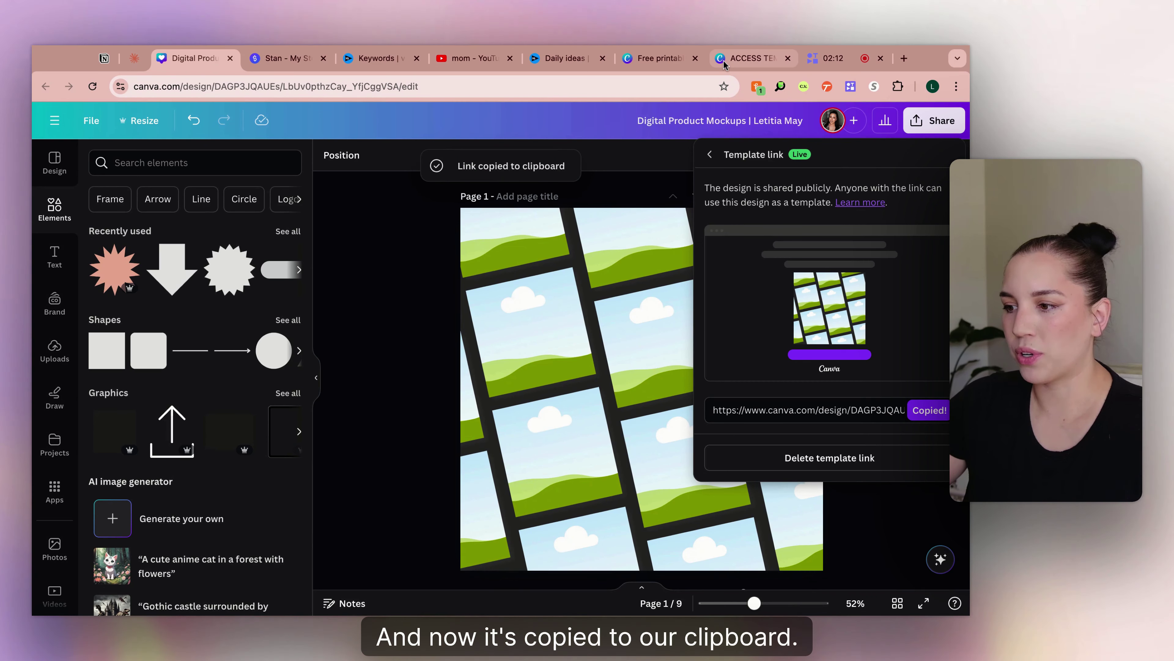
Paste the copied template URL as the link on the note card's ACCESS TEMPLATE HERE button.
click(753, 57)
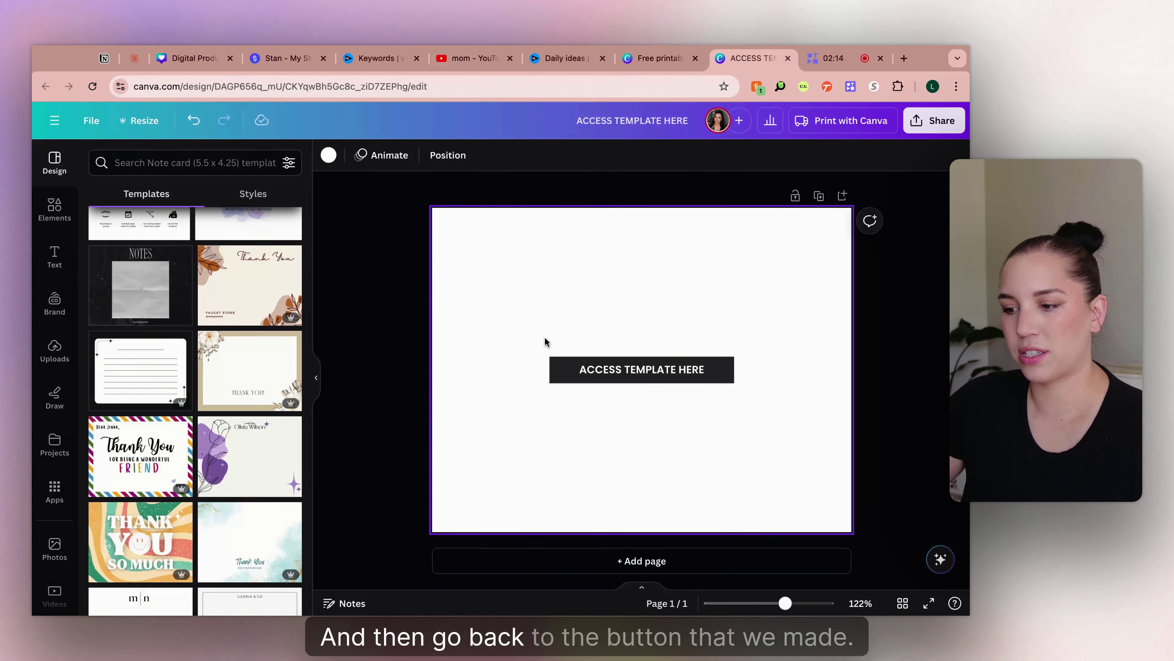
click(571, 371)
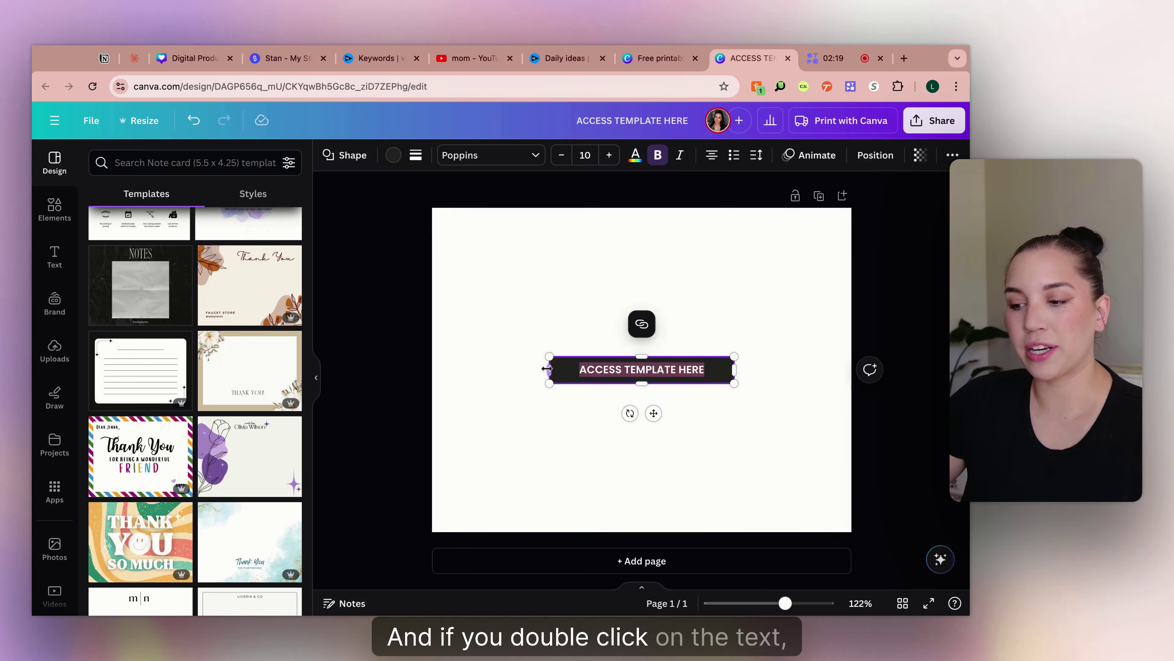
click(641, 325)
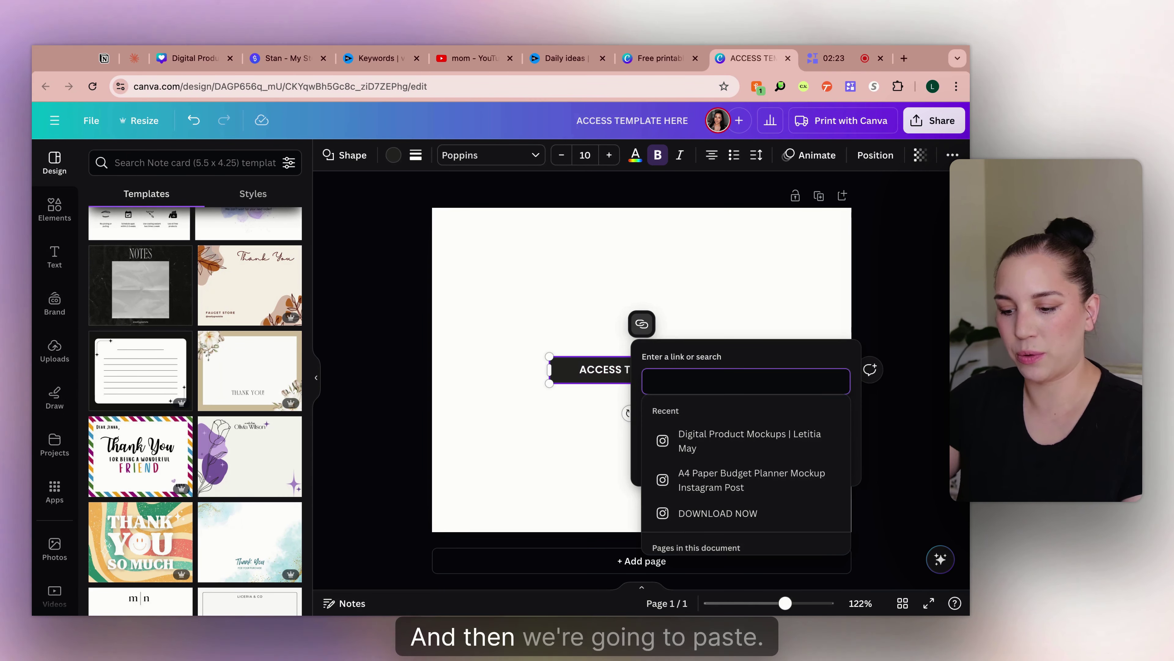
key(super+v)
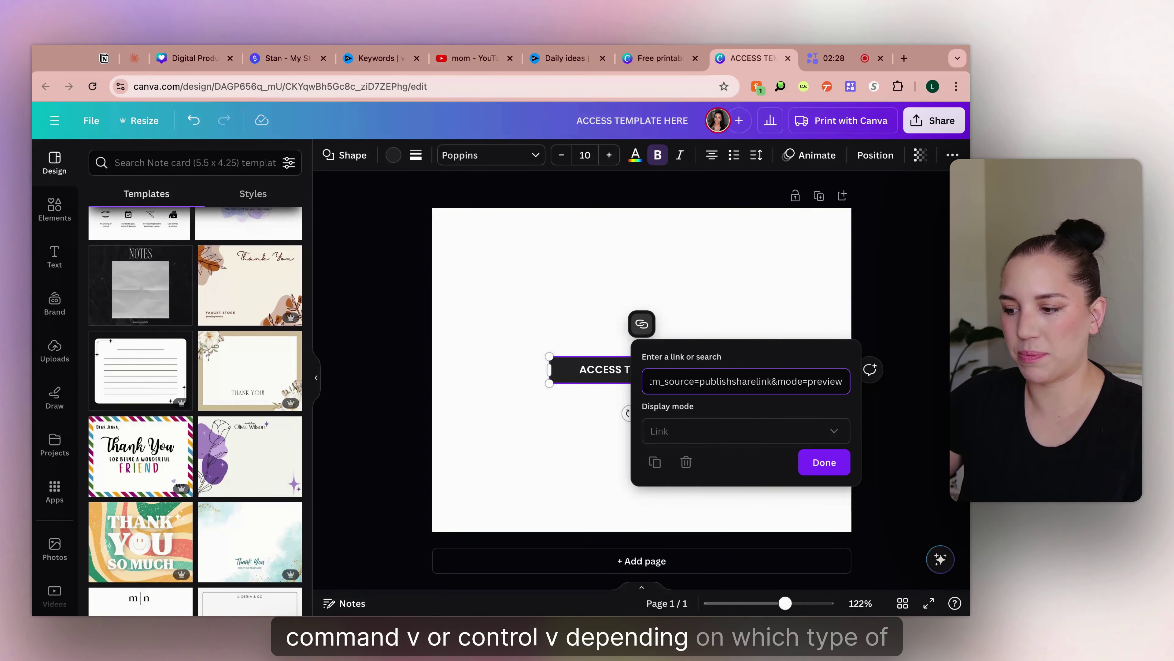
key(Return)
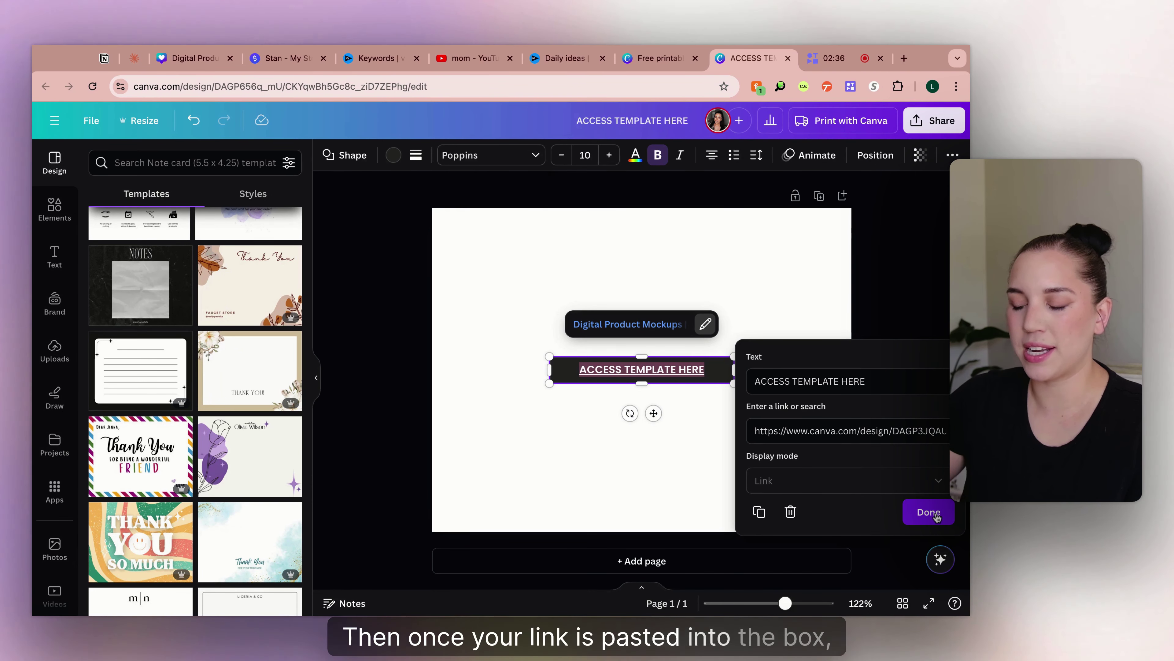
click(928, 512)
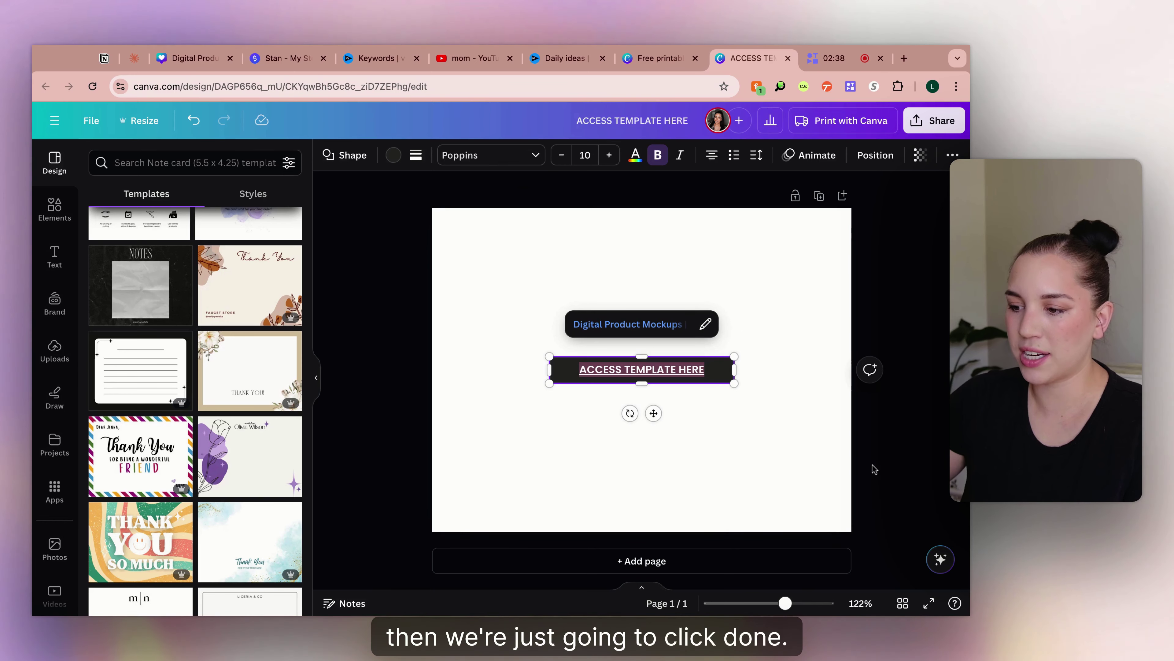
click(813, 375)
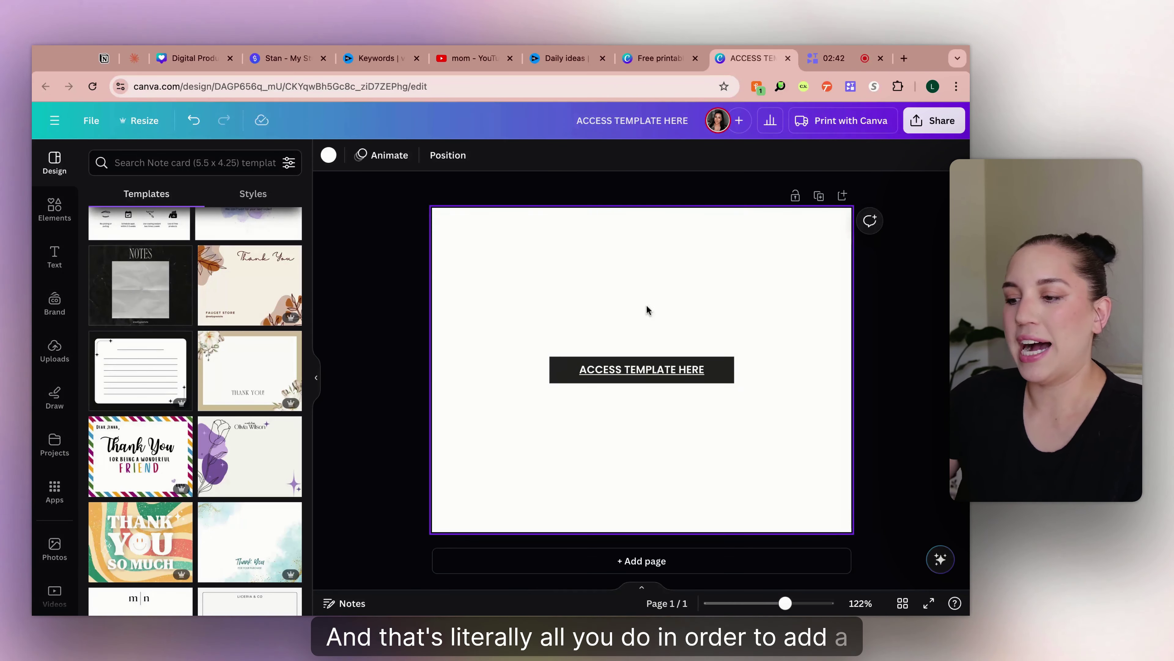
Confirm the button's link, then choose PDF Standard as the note card's download file type.
click(405, 340)
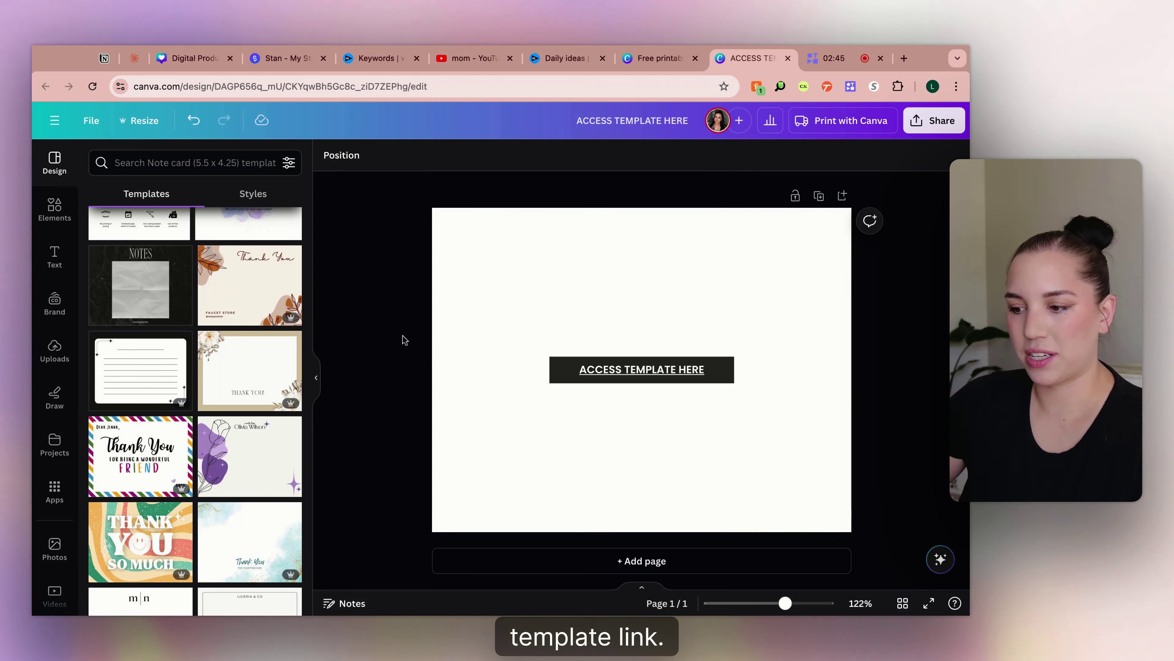
click(614, 376)
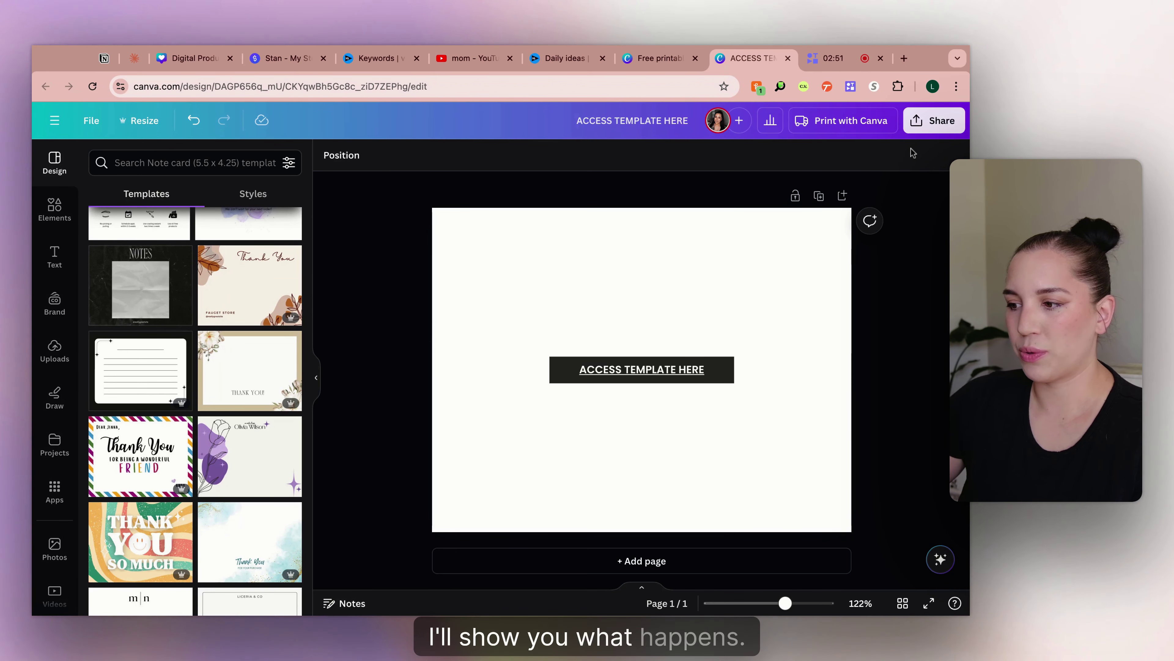
click(933, 121)
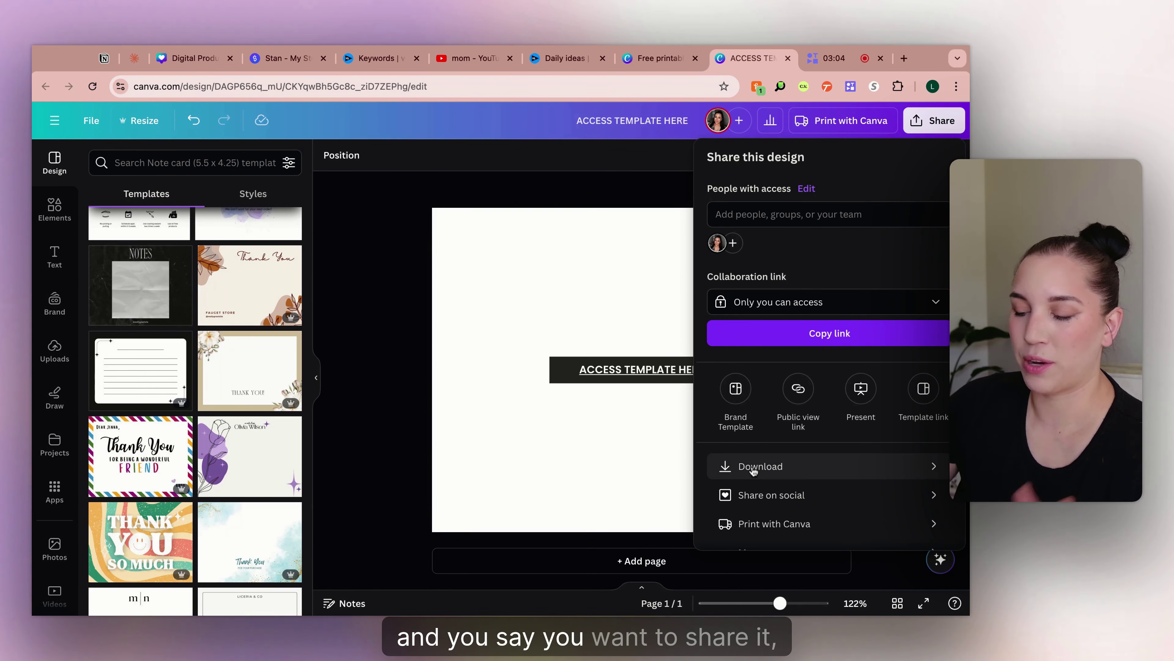
click(745, 467)
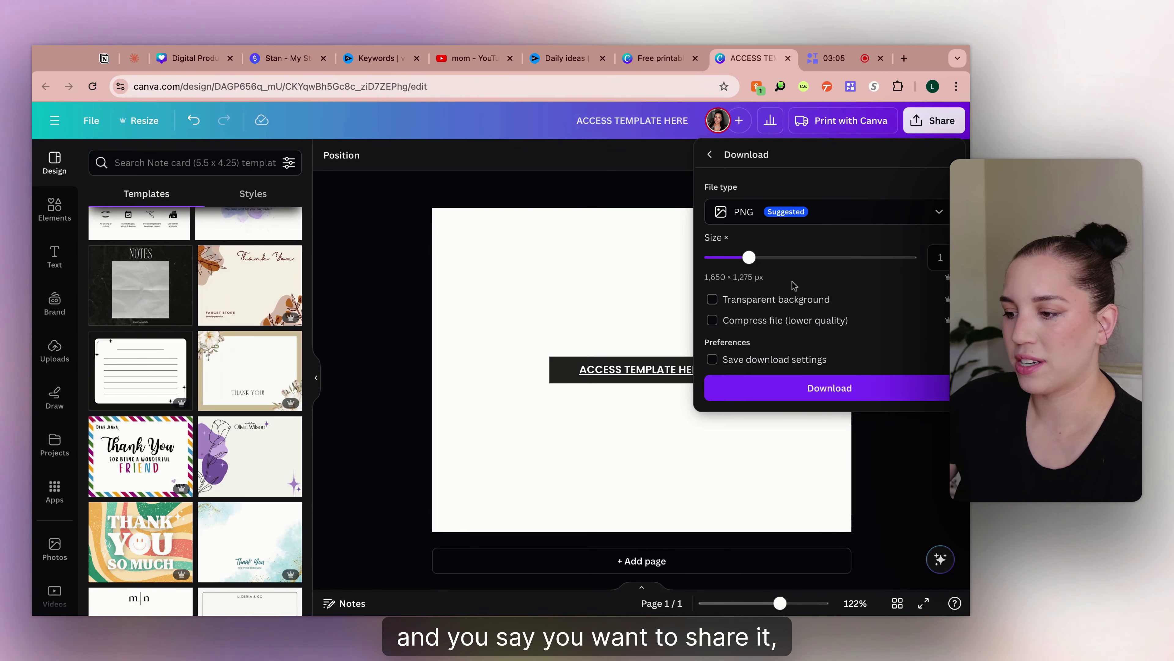
click(827, 211)
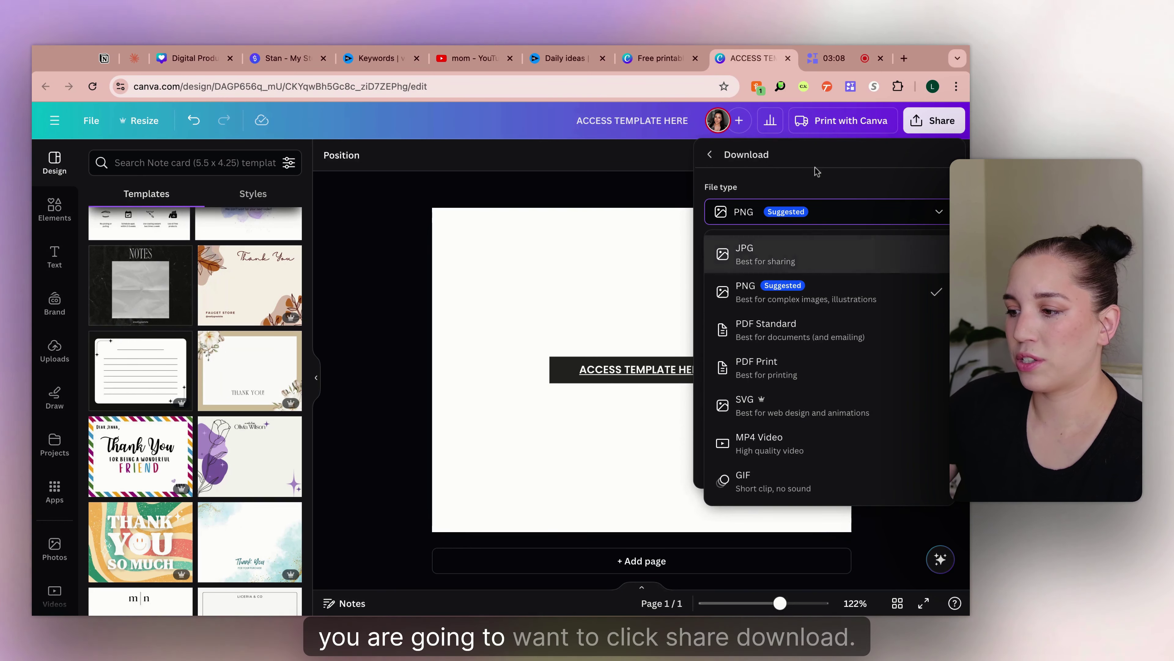
click(940, 121)
click(940, 121)
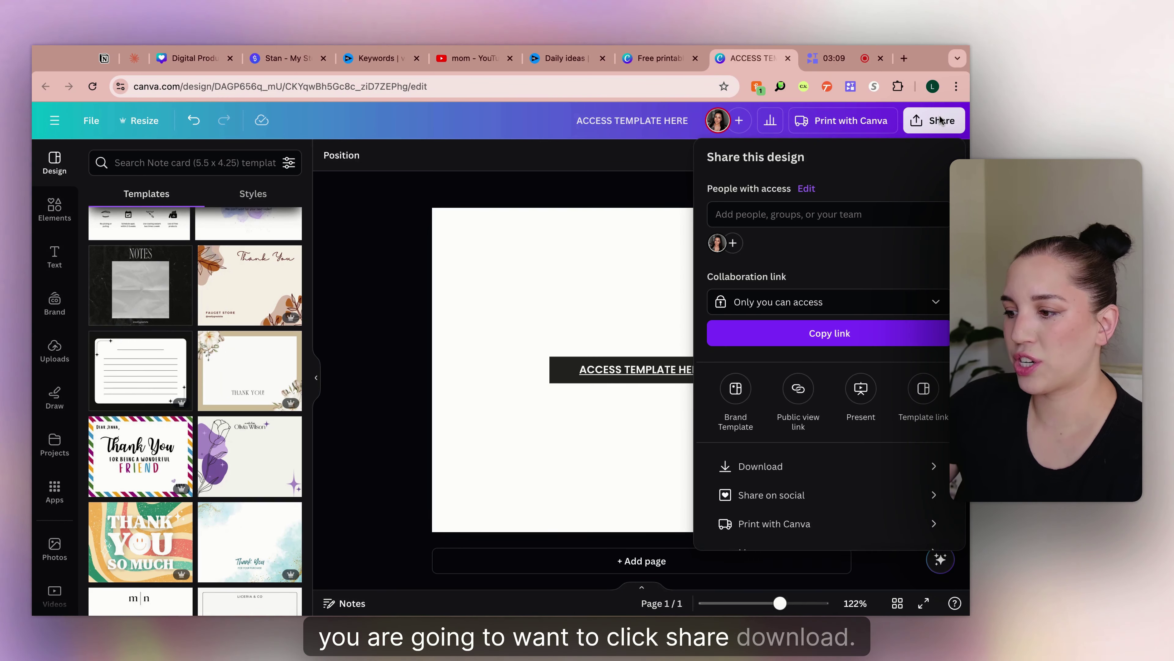
click(761, 466)
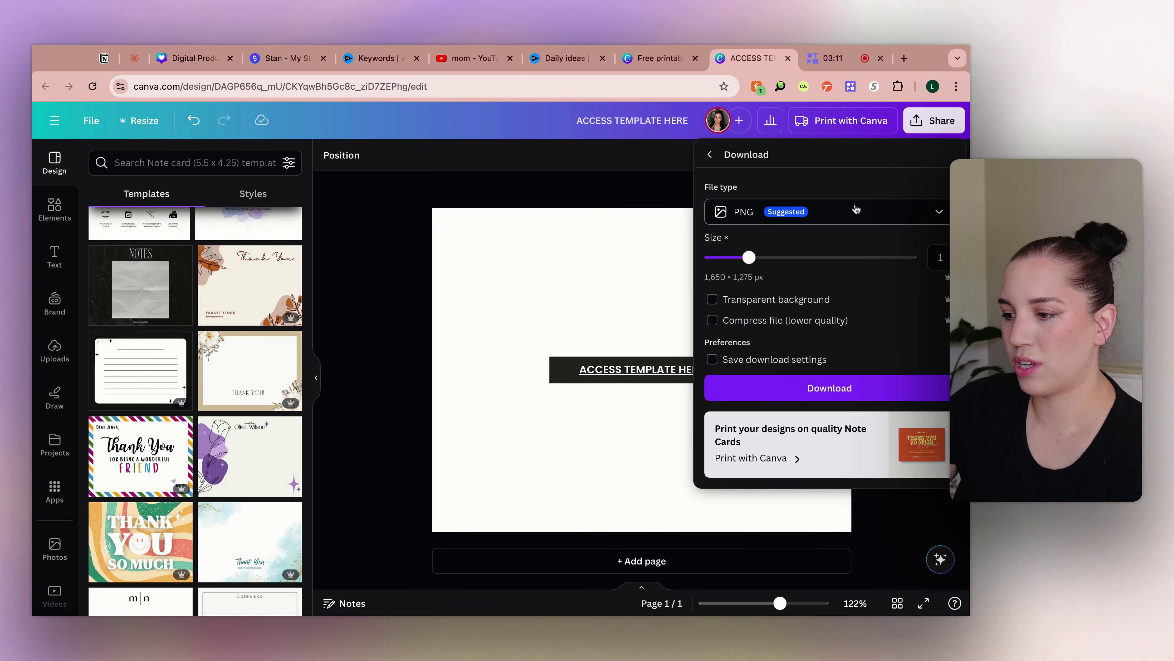
click(856, 212)
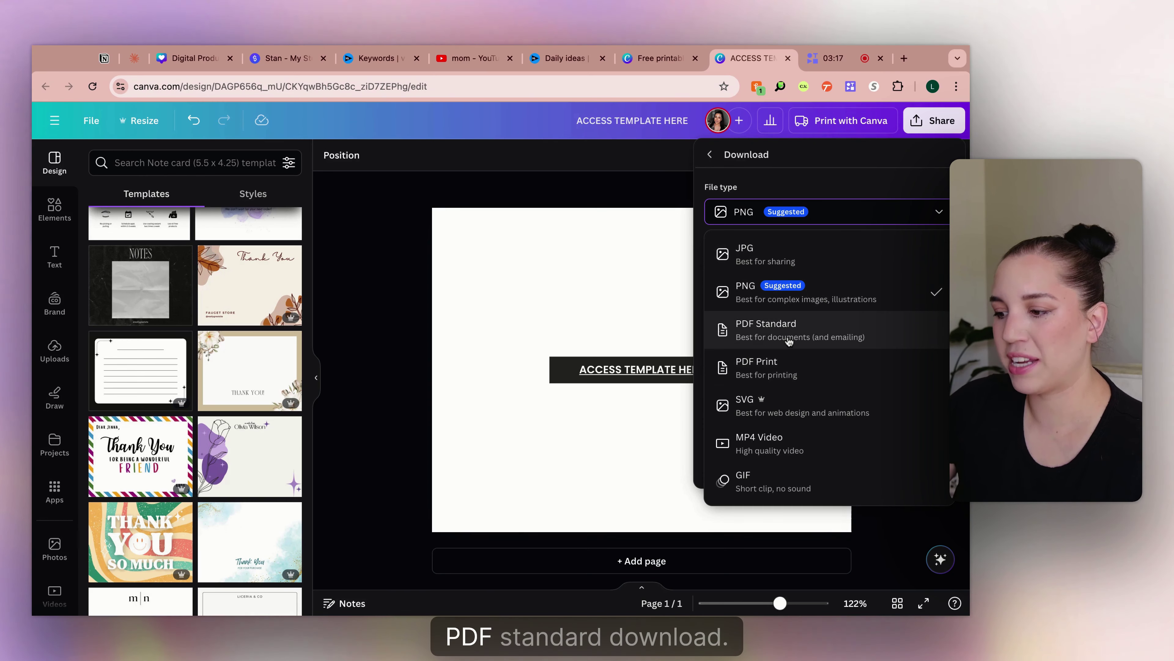
click(789, 330)
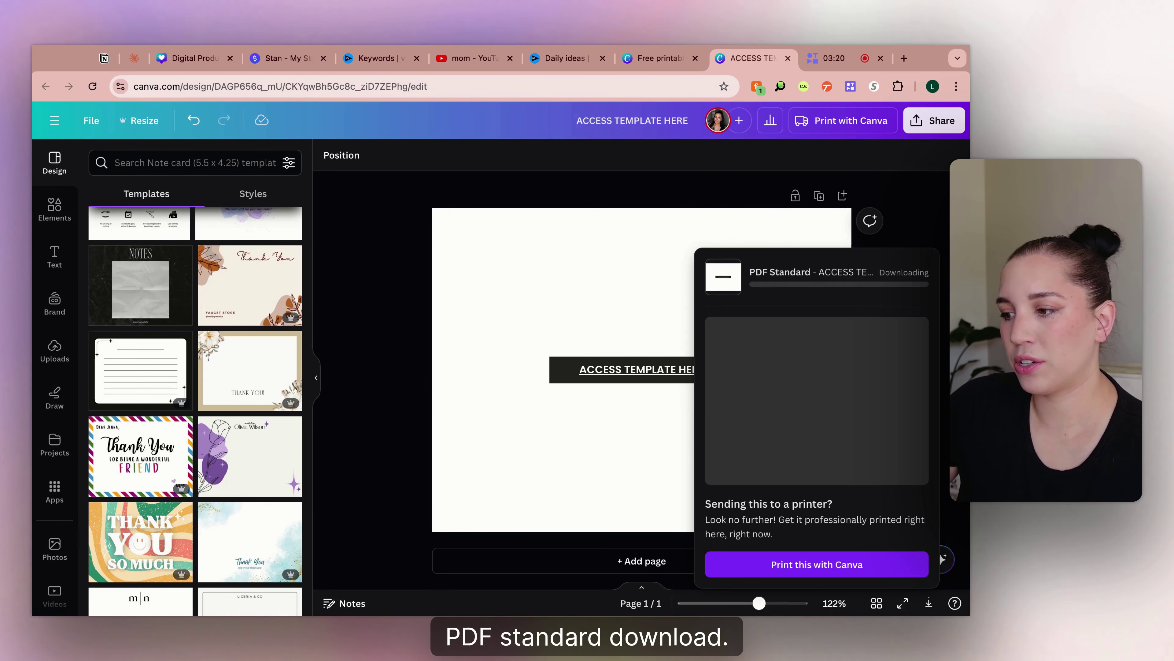
Download the PDF and follow its ACCESS TEMPLATE HERE link to the mockups template page.
click(795, 132)
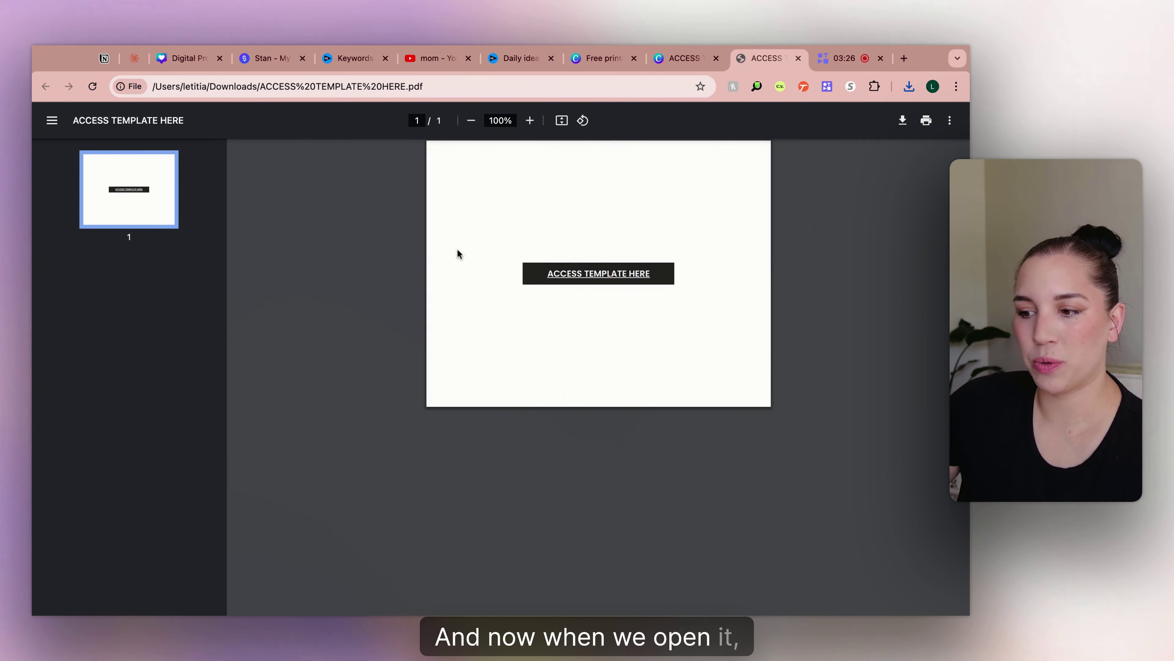
click(626, 278)
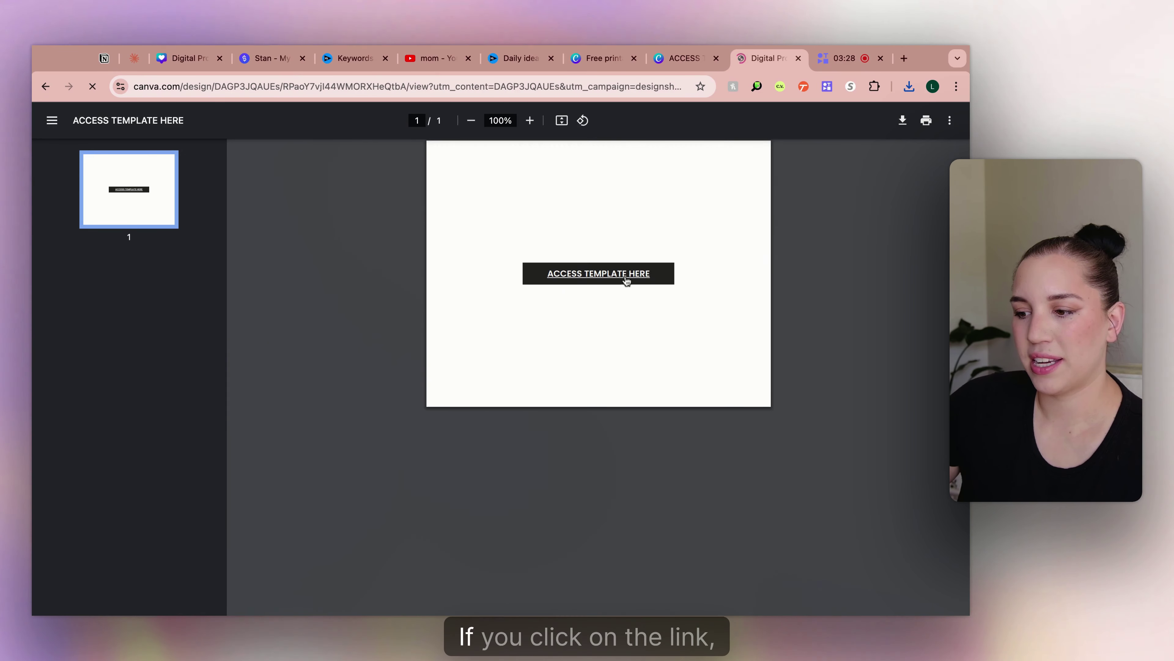
scroll(629, 261, down, 3)
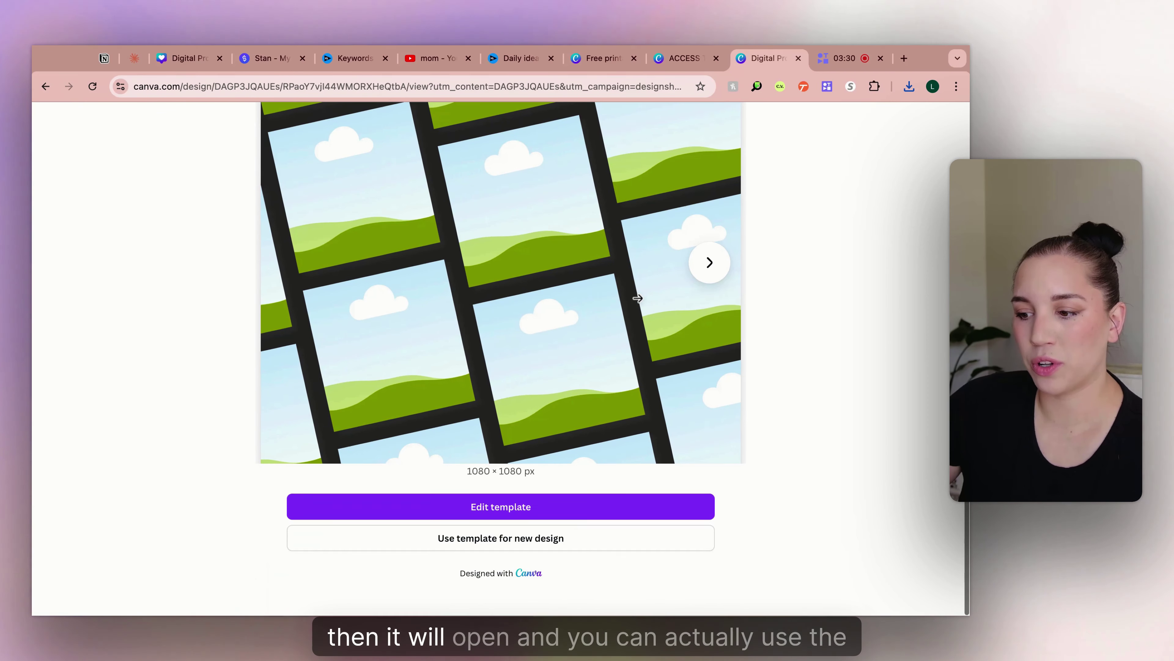